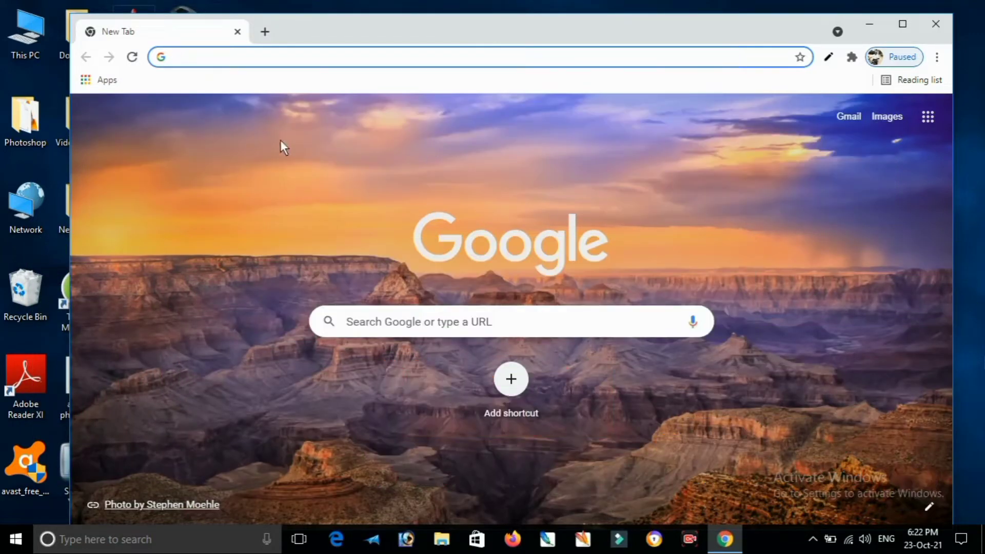
Go to bobibanking.com, dismiss the Positive Pay System notice and open the Retail User login portal
click(180, 58)
text(bobibanking.com)
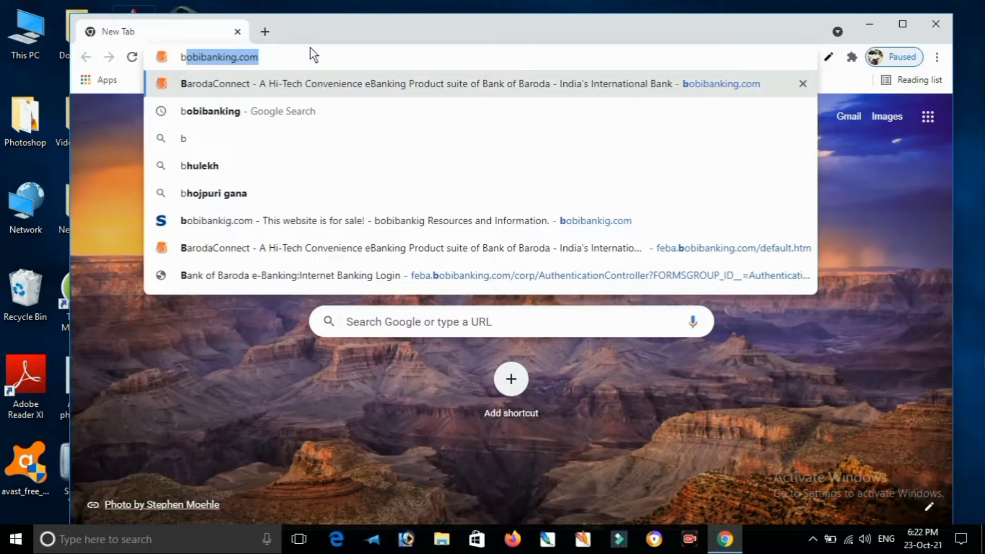
click(738, 86)
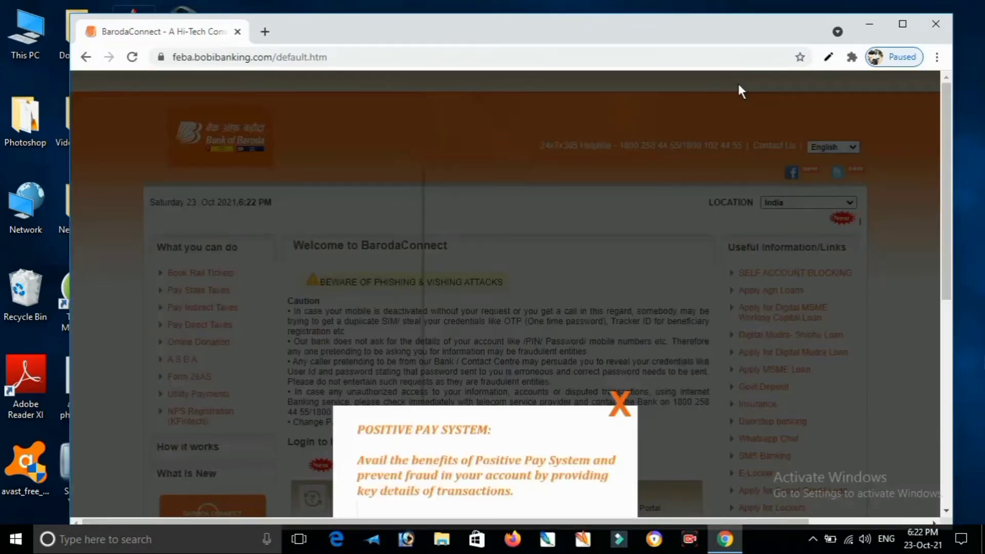
click(621, 403)
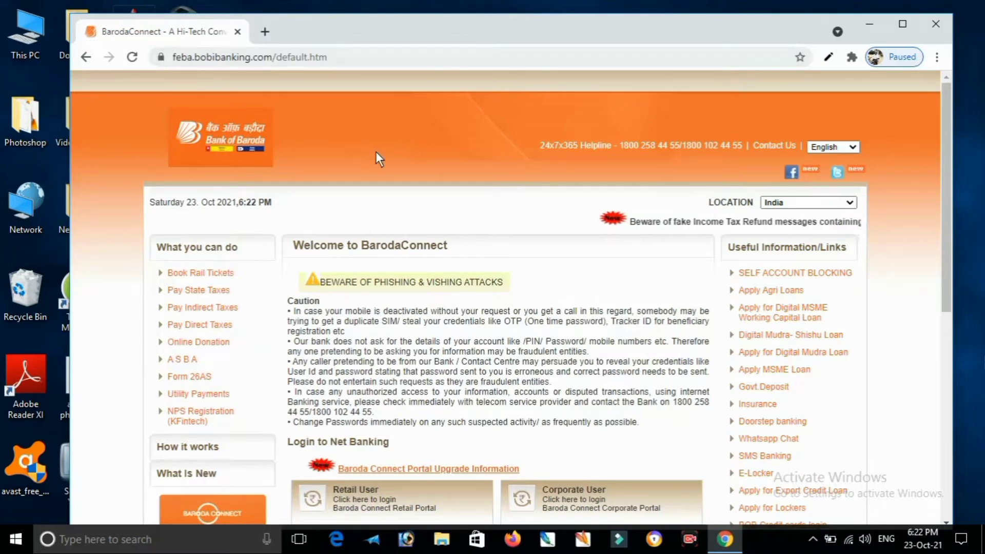
scroll(376, 152, down, 3)
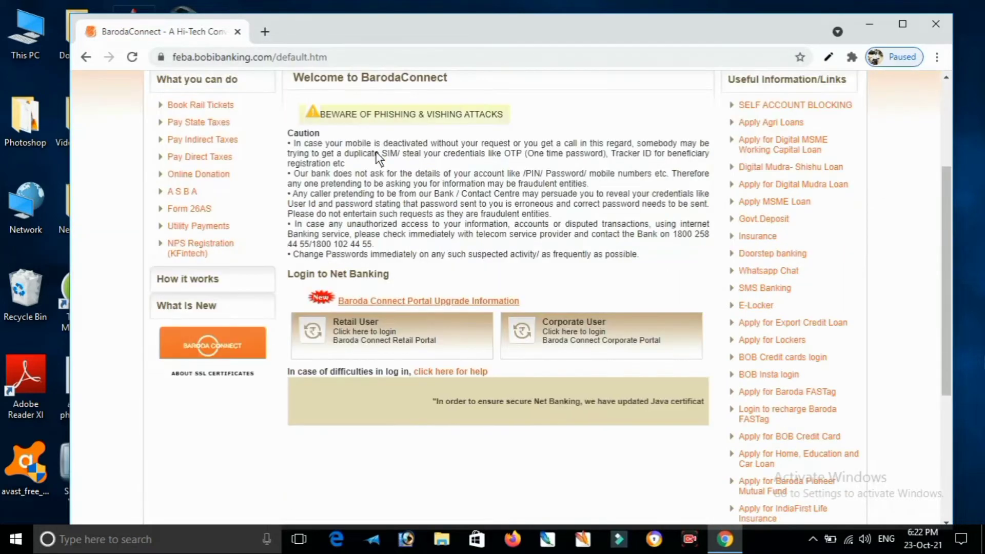
click(365, 331)
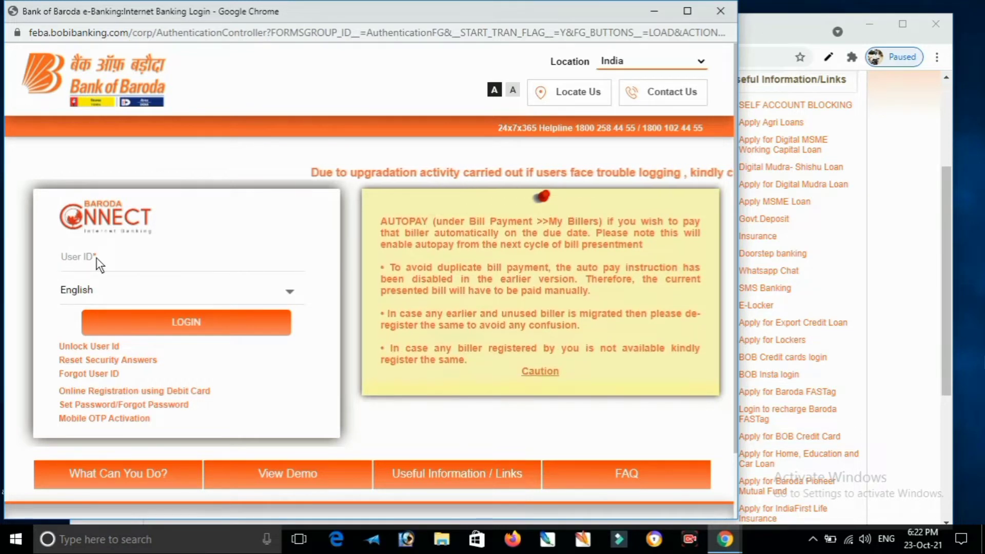
Request retrieval of the forgotten user ID with the Mobile Number option, submitting the account number and registered mobile number
click(94, 373)
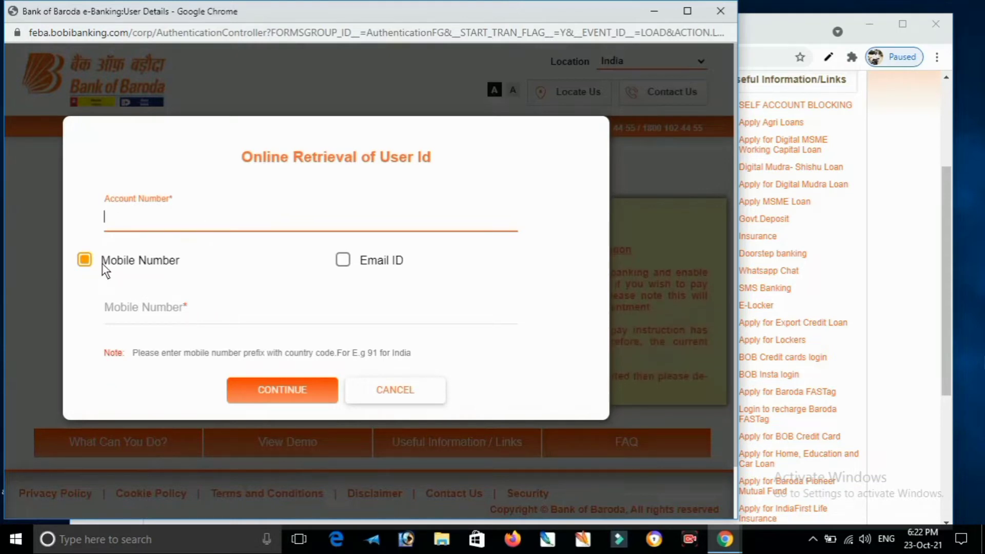
click(347, 258)
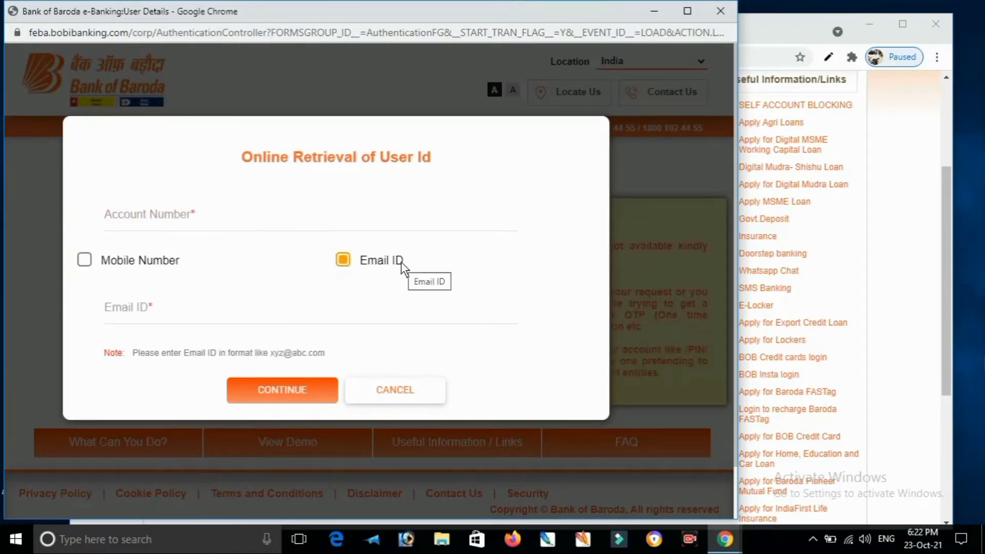
click(82, 262)
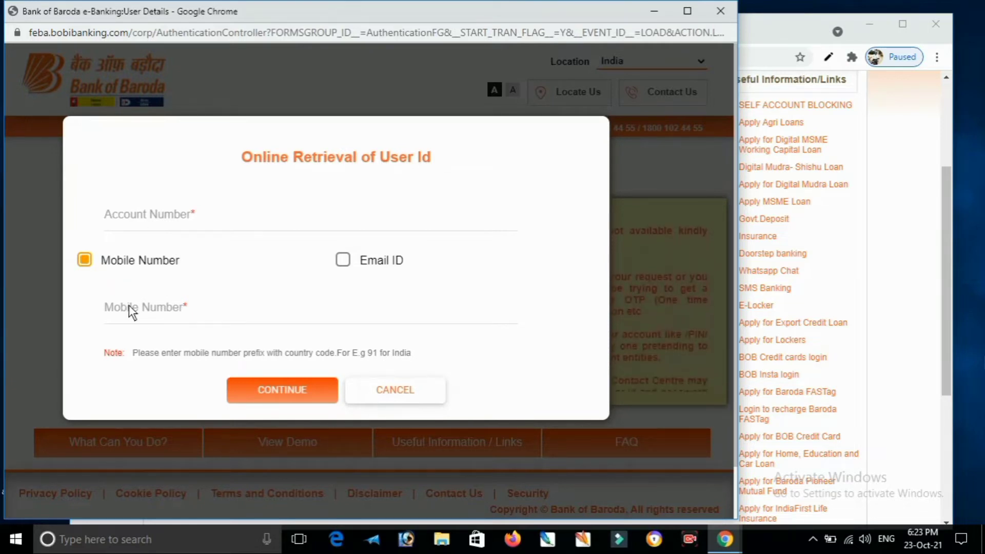
click(283, 393)
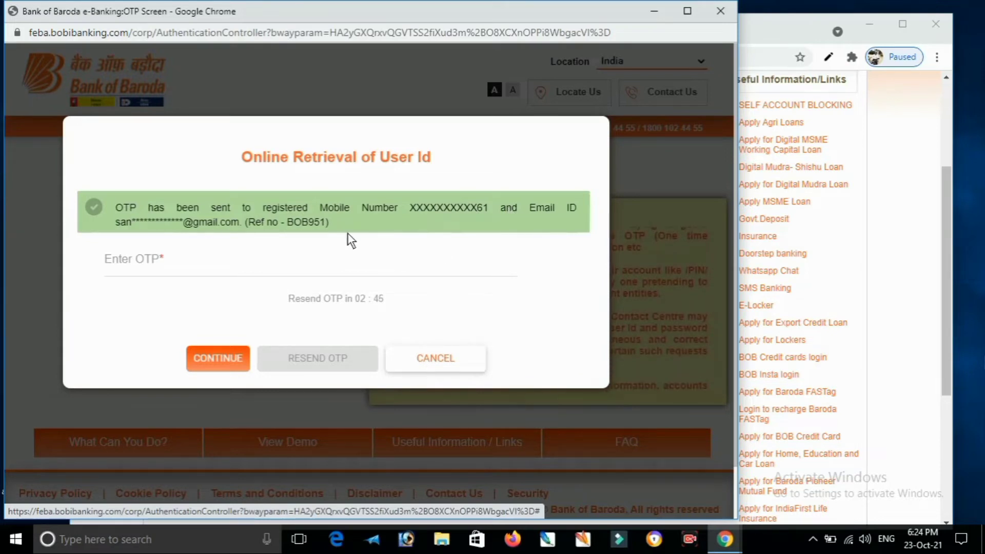
Enter and submit the OTP for the user ID retrieval, and return to the login page
click(113, 267)
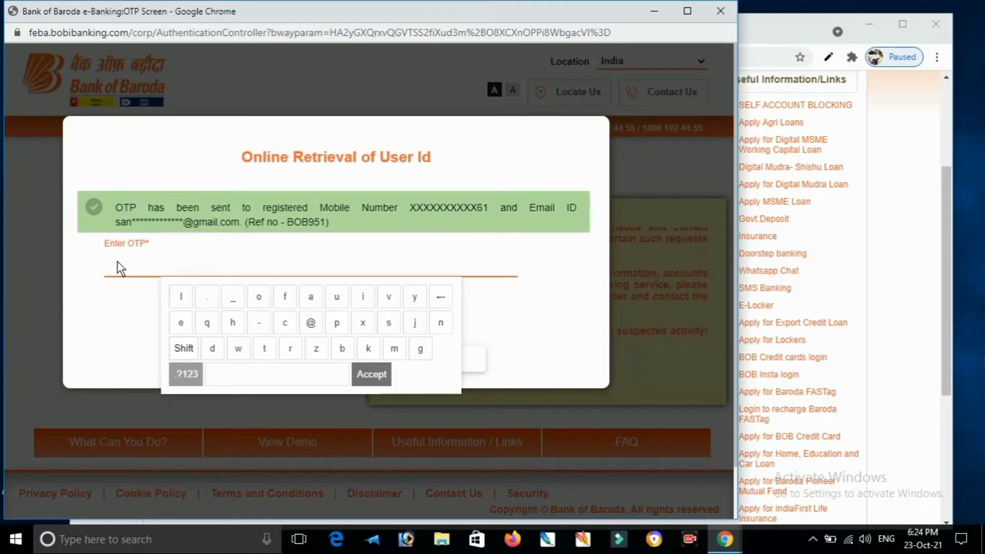
key(ctrl+v)
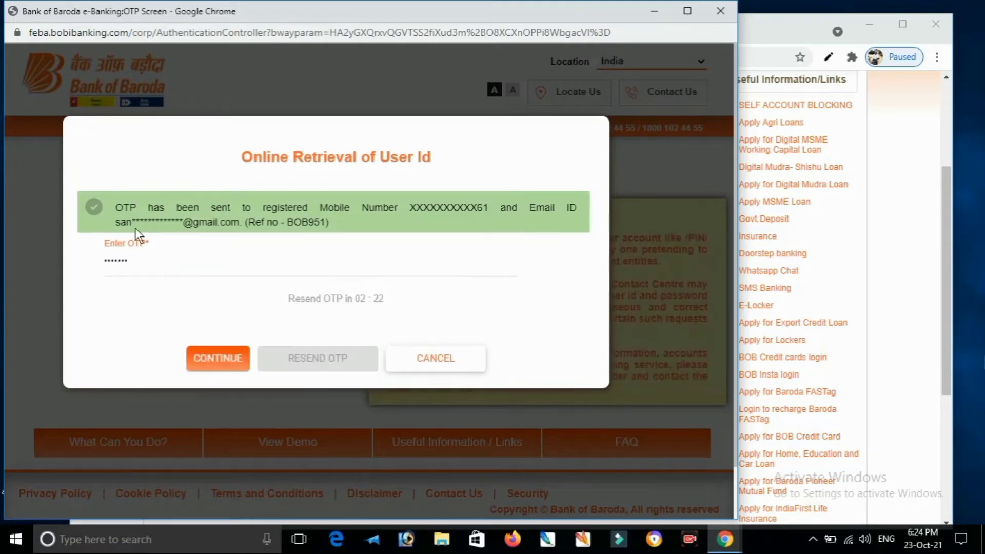
click(205, 358)
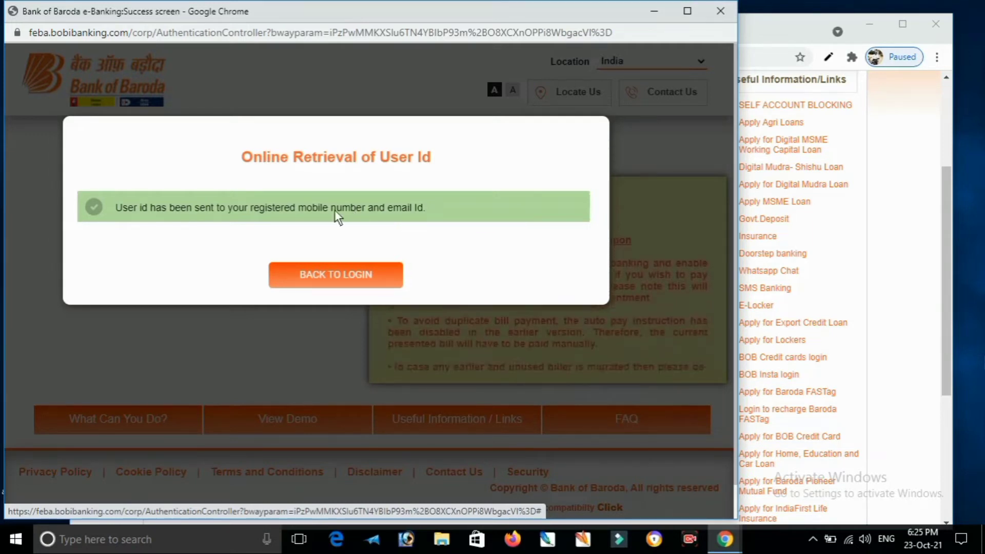
click(325, 273)
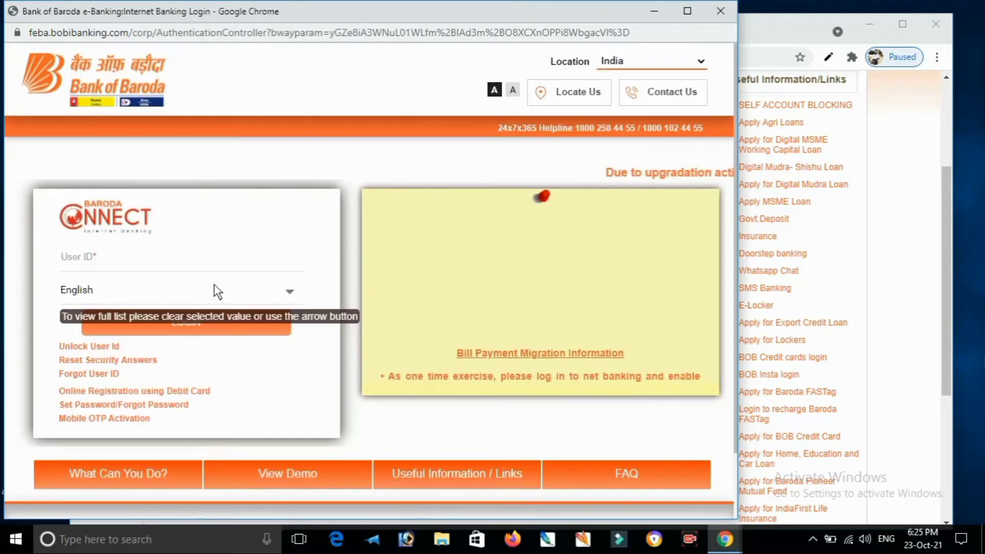
Enter the retrieved user ID on the login form with English as the language and proceed to the sign-on password stage
click(75, 254)
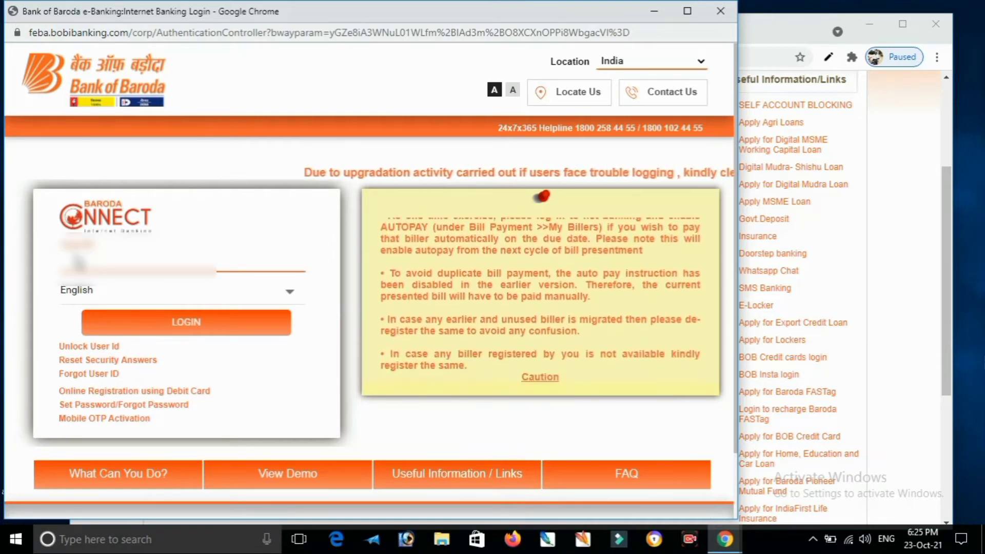
click(207, 295)
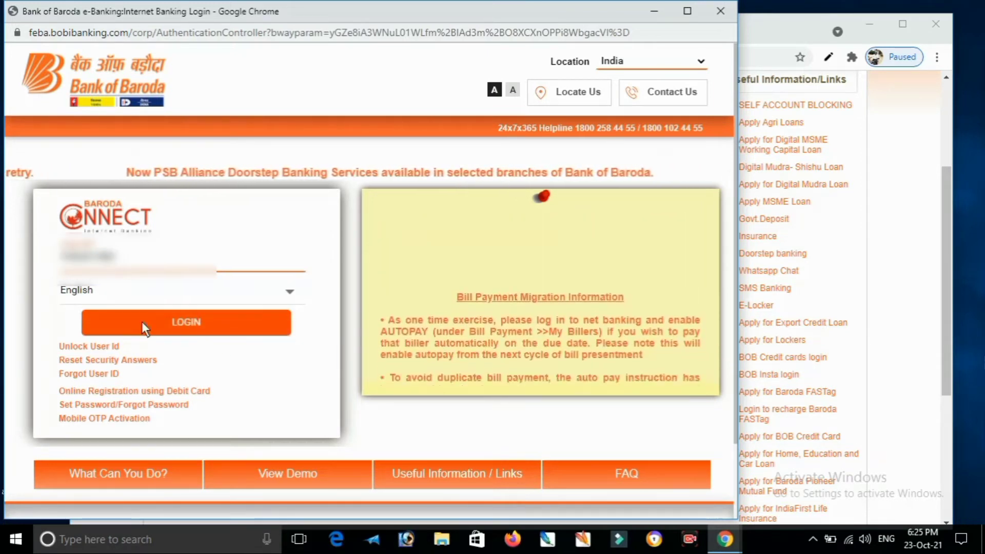
click(180, 322)
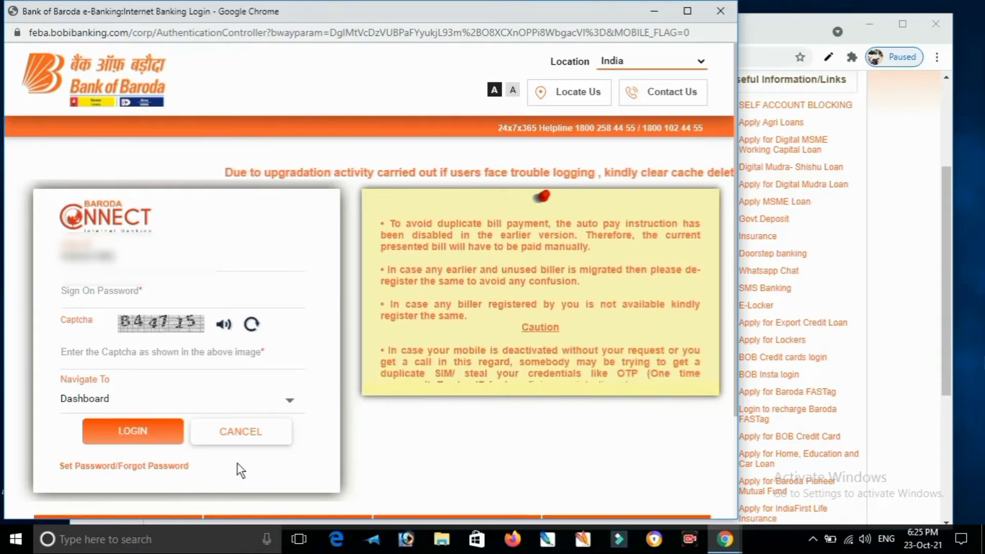
Start Set Password/Forgot Password and choose to regenerate the Sign On/Transaction or both passwords using Email & Mobile OTP
click(125, 466)
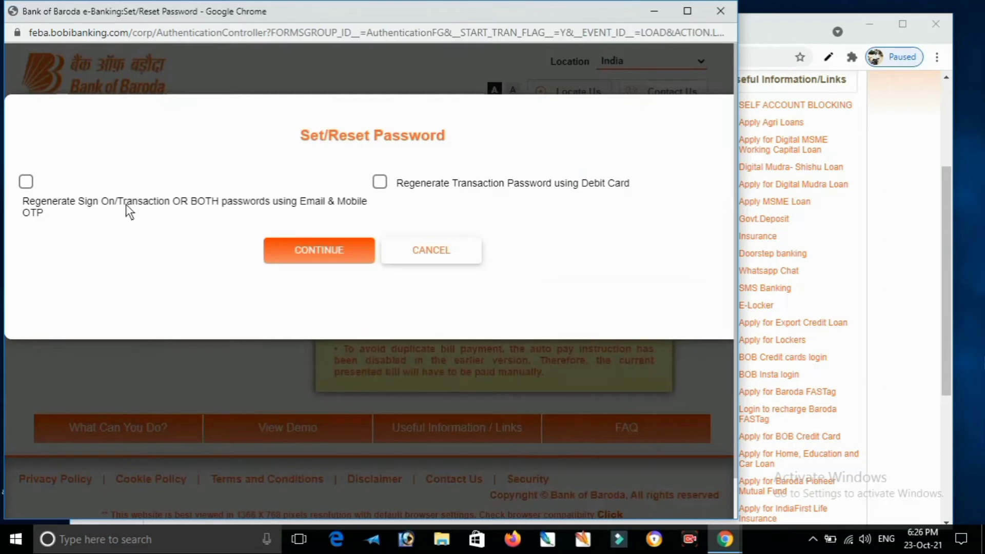
click(27, 207)
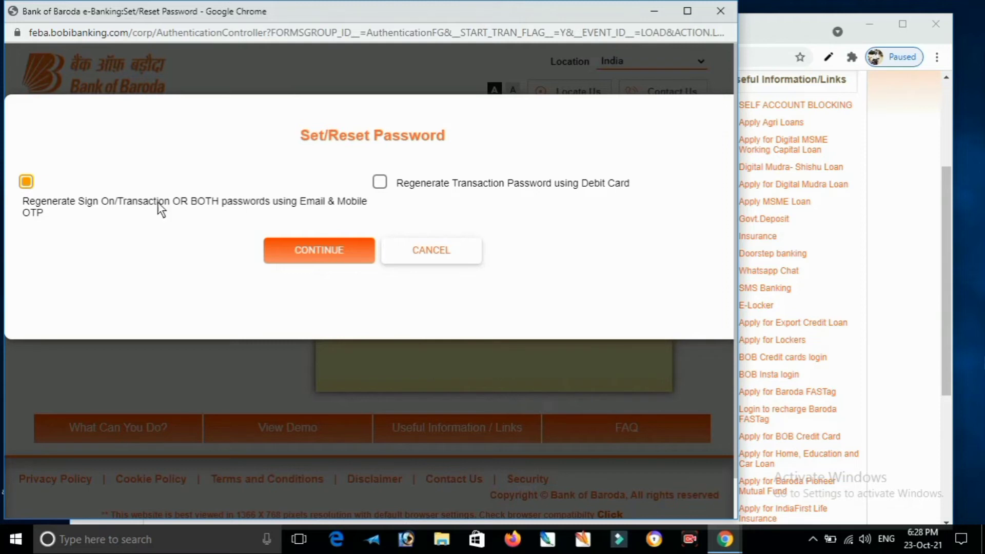
click(25, 180)
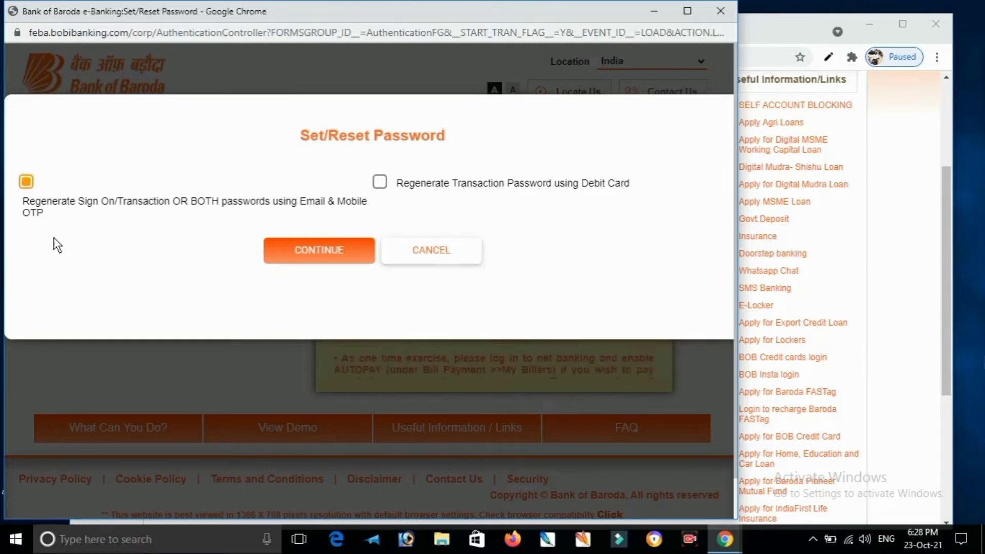
click(309, 251)
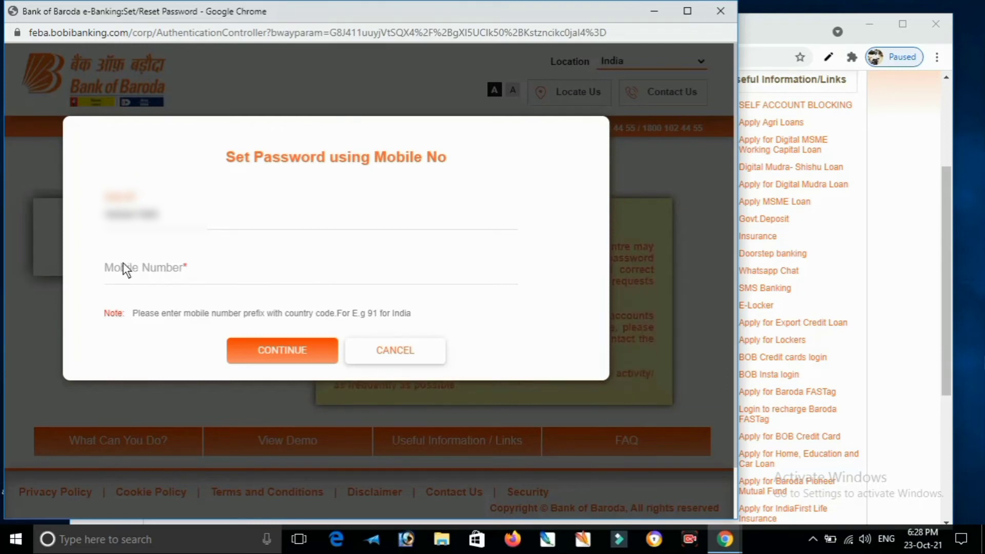
Enter the registered mobile number prefixed with country code 91 and submit it to request the OTPs
click(113, 276)
key(ctrl+v)
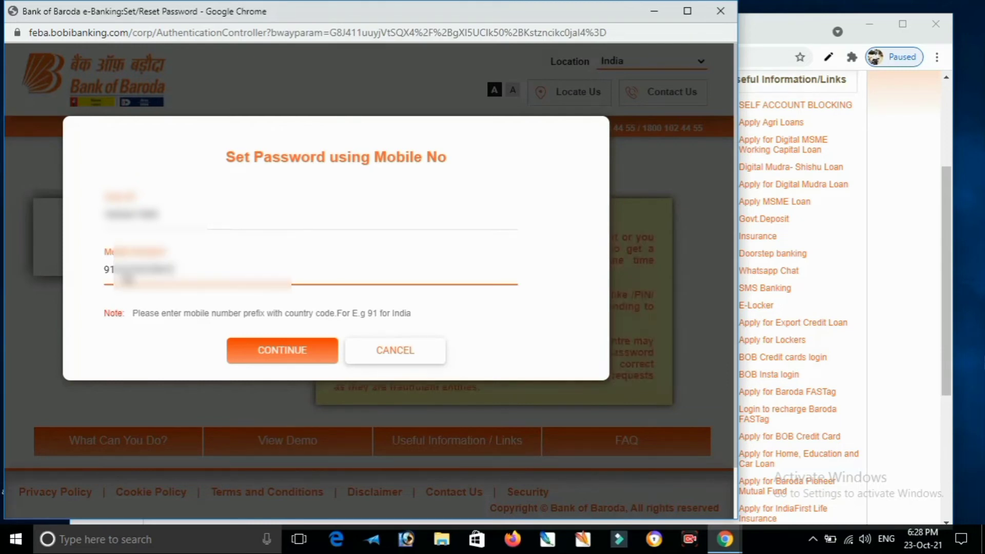
click(259, 358)
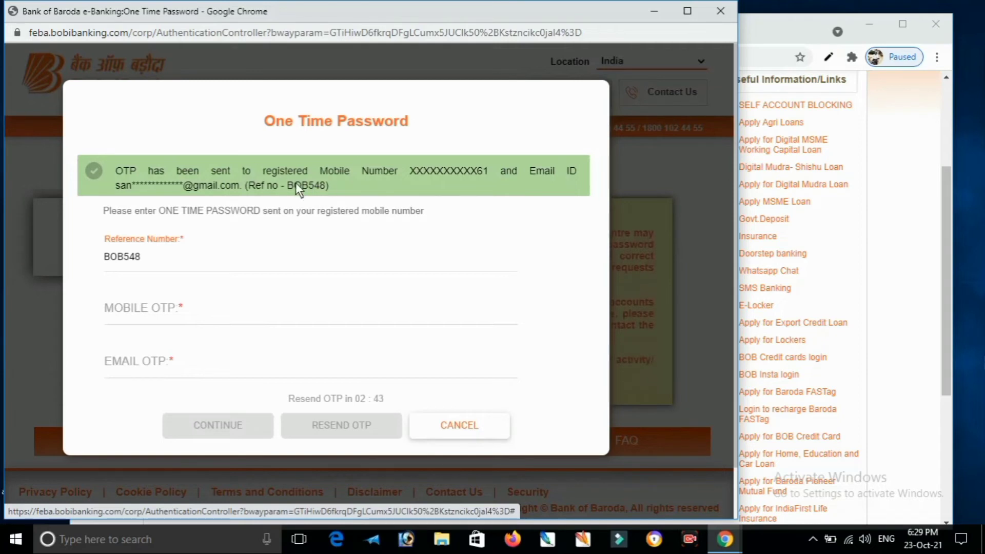
Fill in the mobile OTP and the email OTP and submit them for verification
click(120, 315)
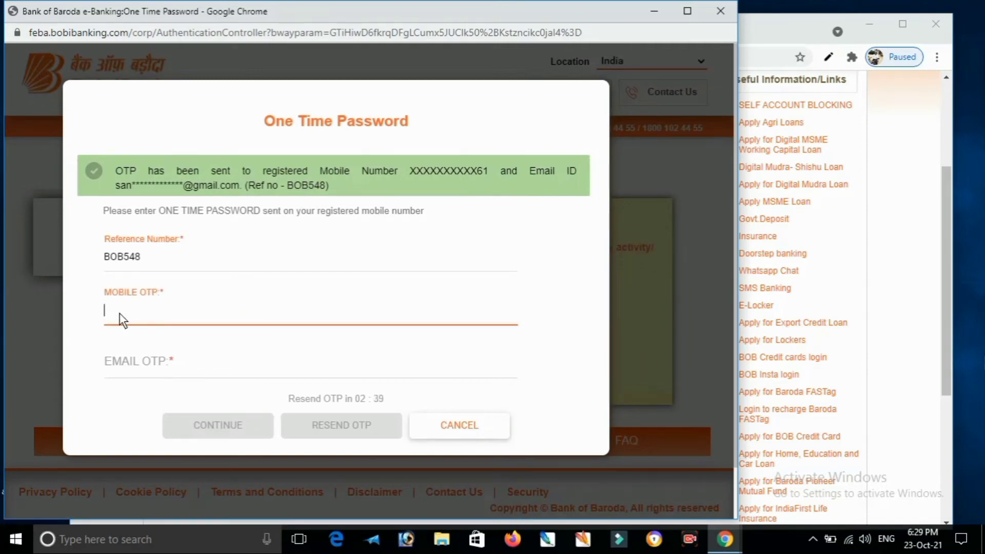
key(ctrl+v)
click(125, 360)
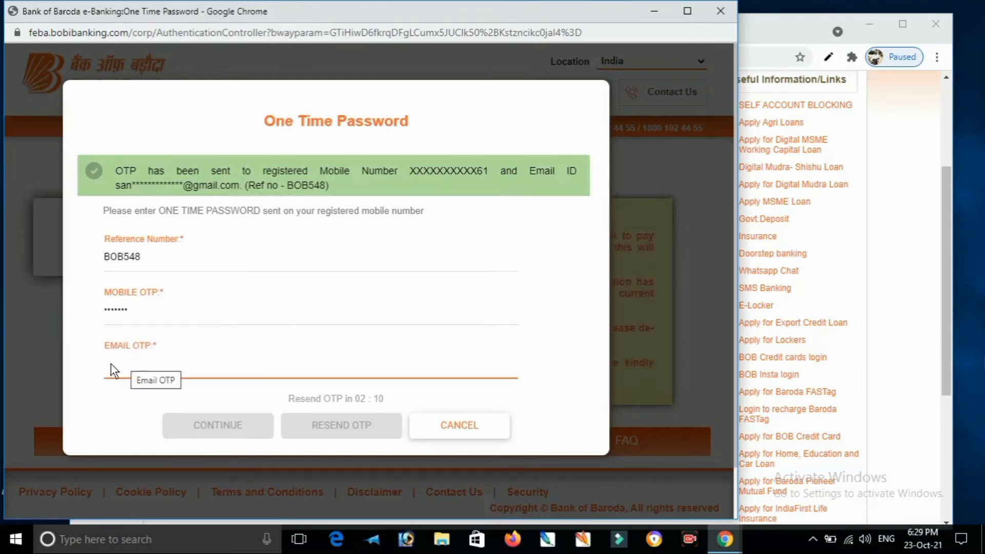
key(ctrl+v)
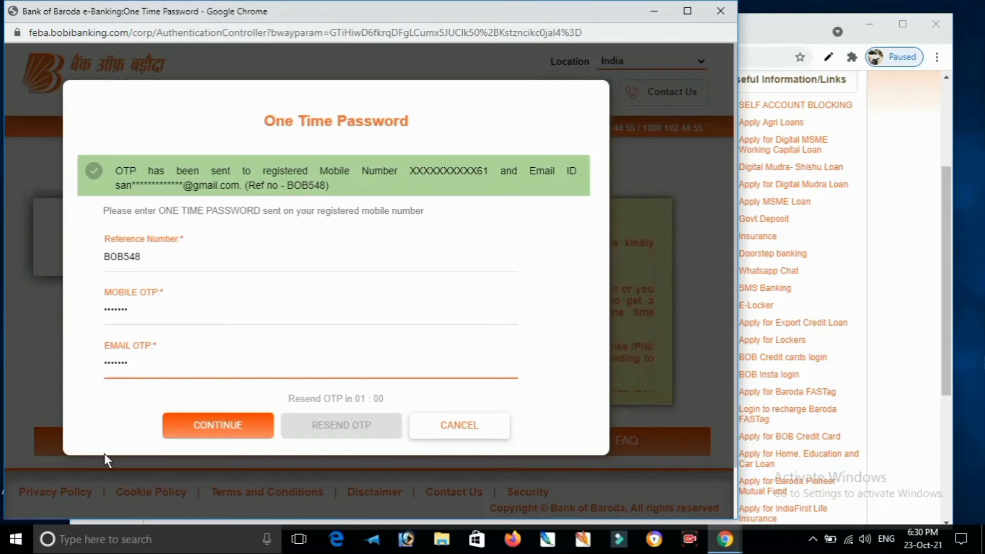
click(223, 423)
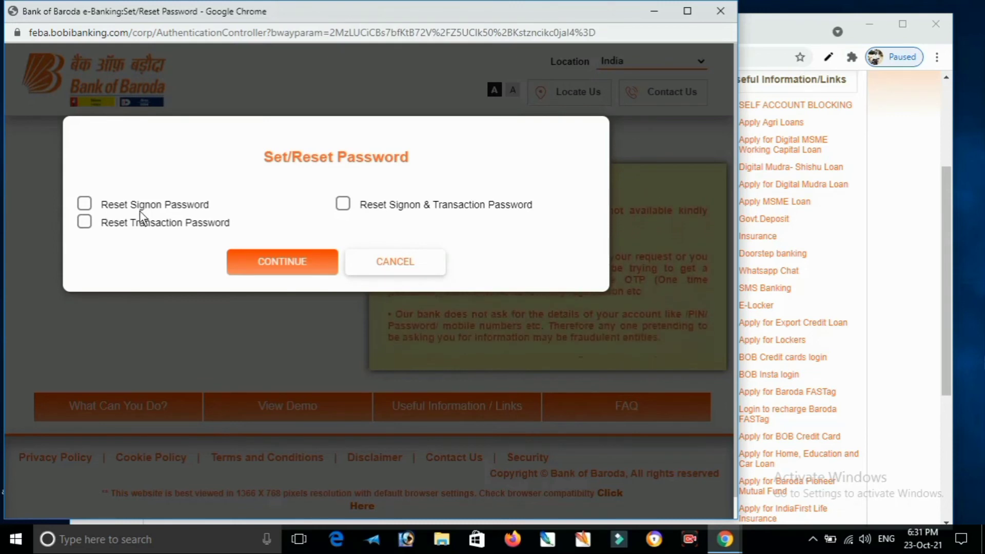
Choose Reset Signon Password, then enter the new sign-on password, retype it and submit the change
click(85, 204)
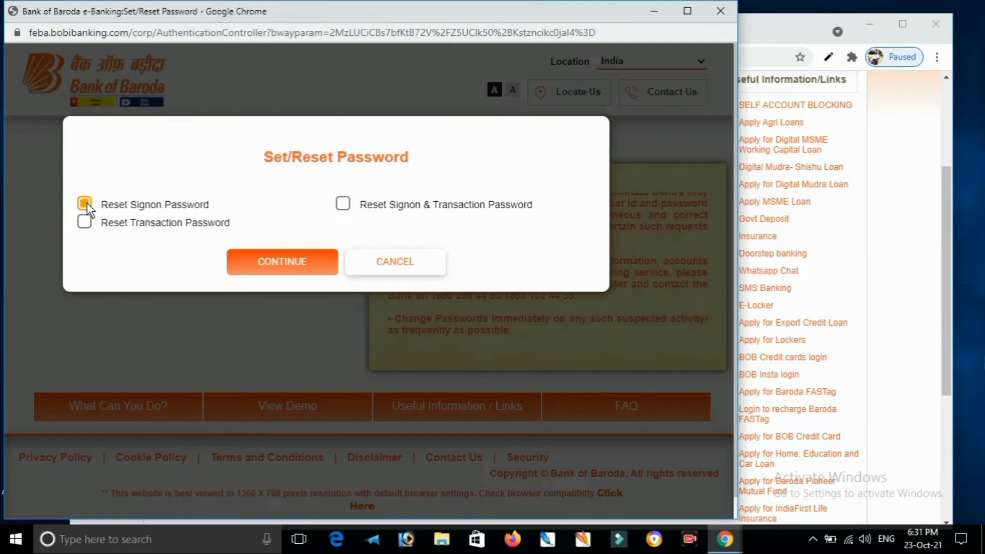
click(277, 260)
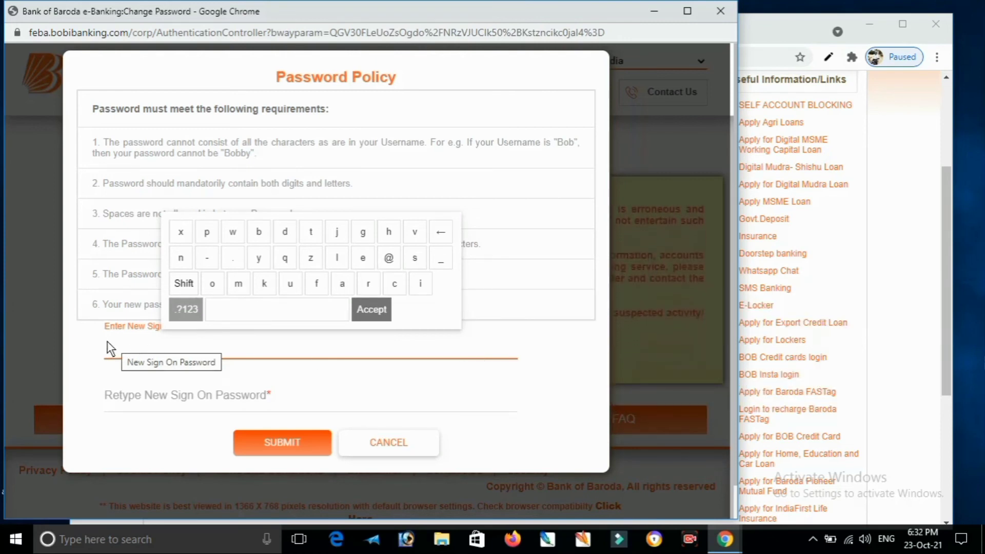
key(ctrl+v)
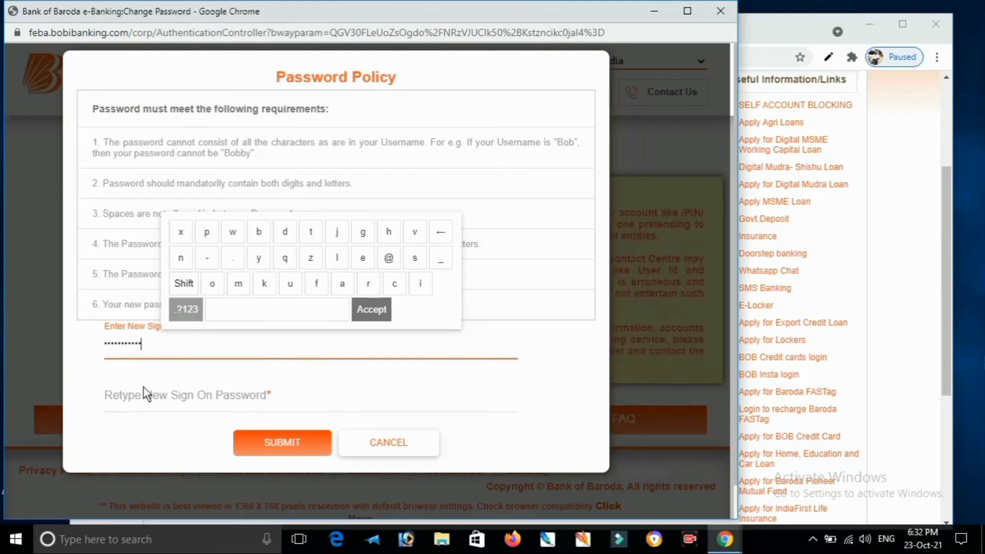
click(131, 396)
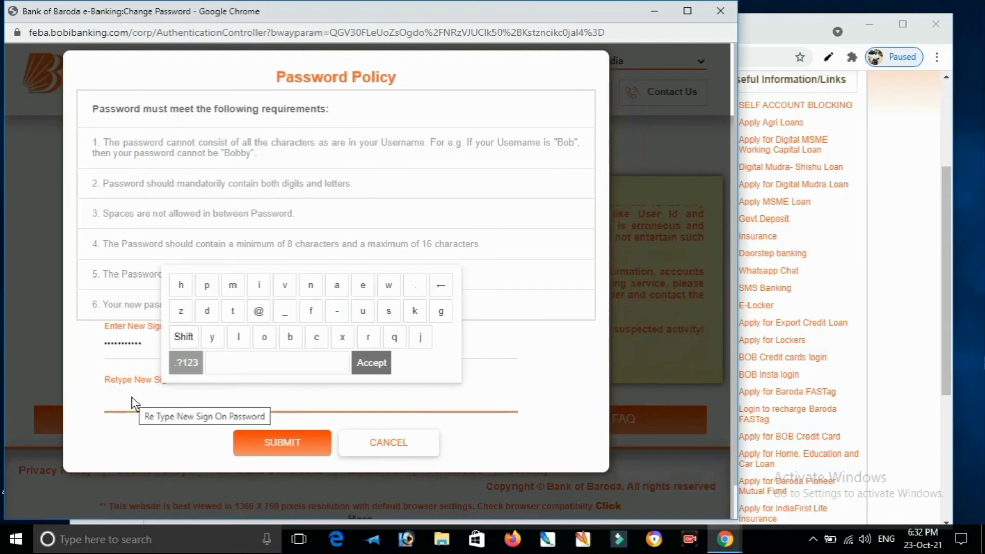
key(ctrl+v)
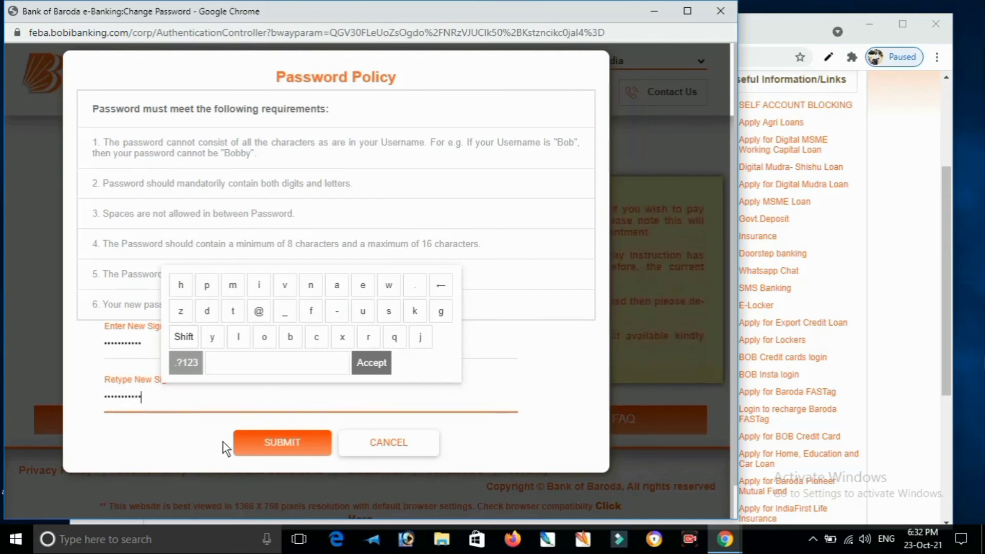
click(292, 442)
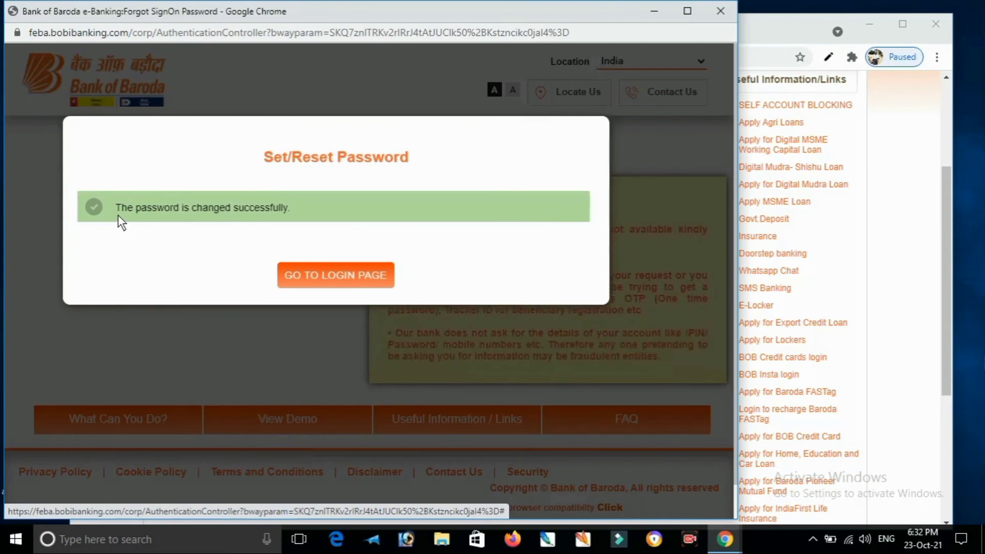